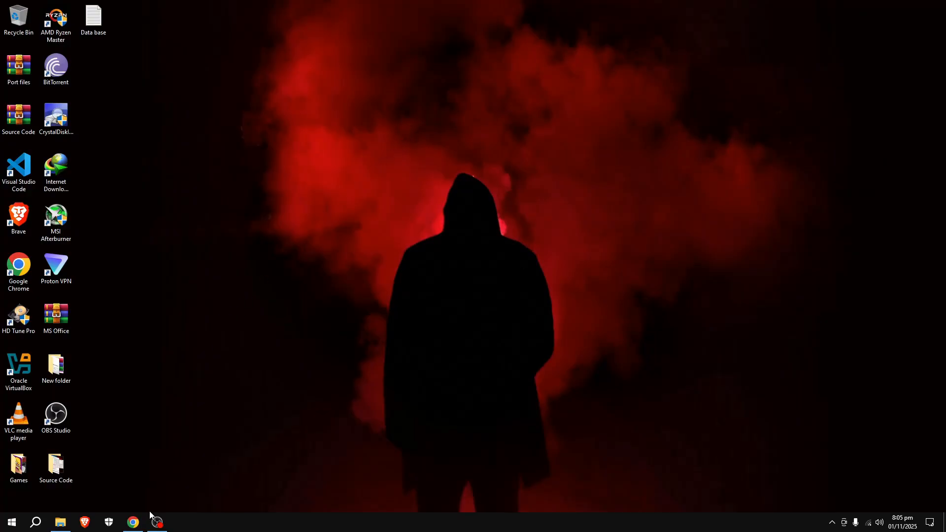
Step: In a new Chrome window, search for the MySQL installer and reach its 8.0.44 download page
right_click(129, 523)
click(123, 470)
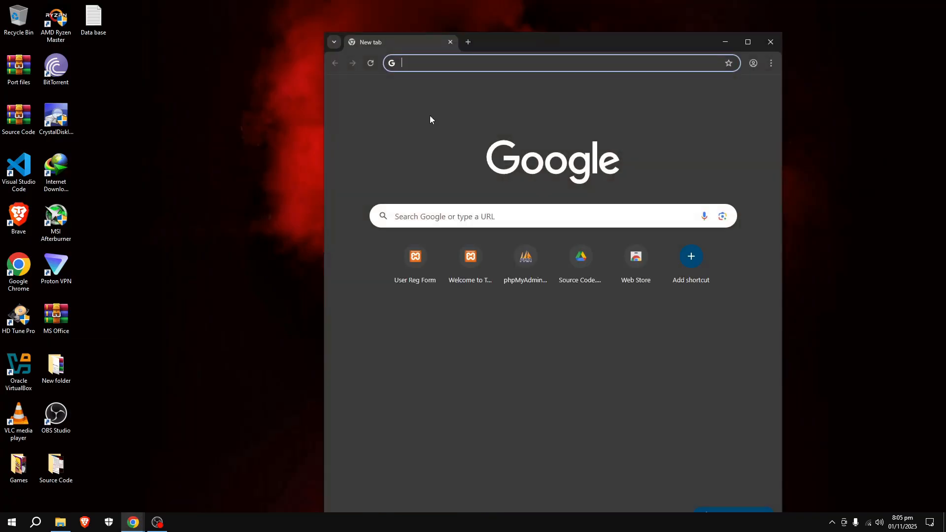
click(442, 215)
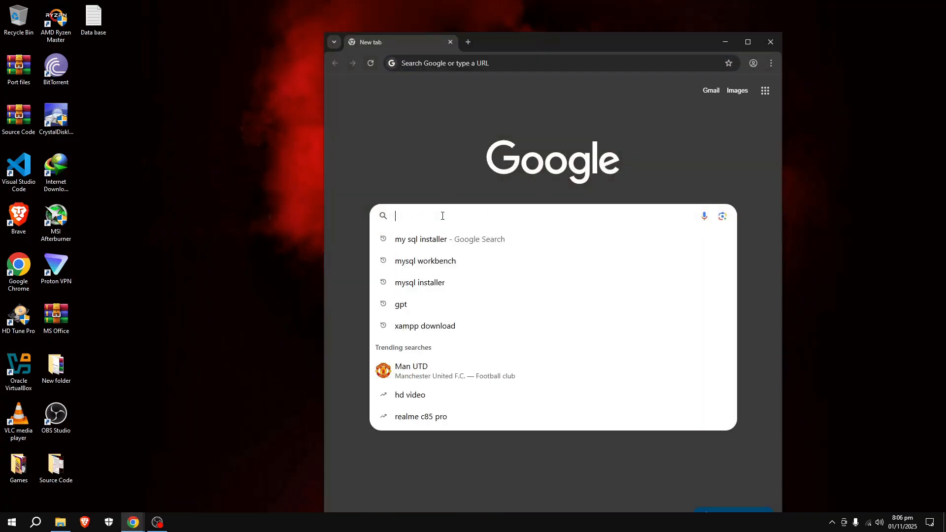
click(421, 241)
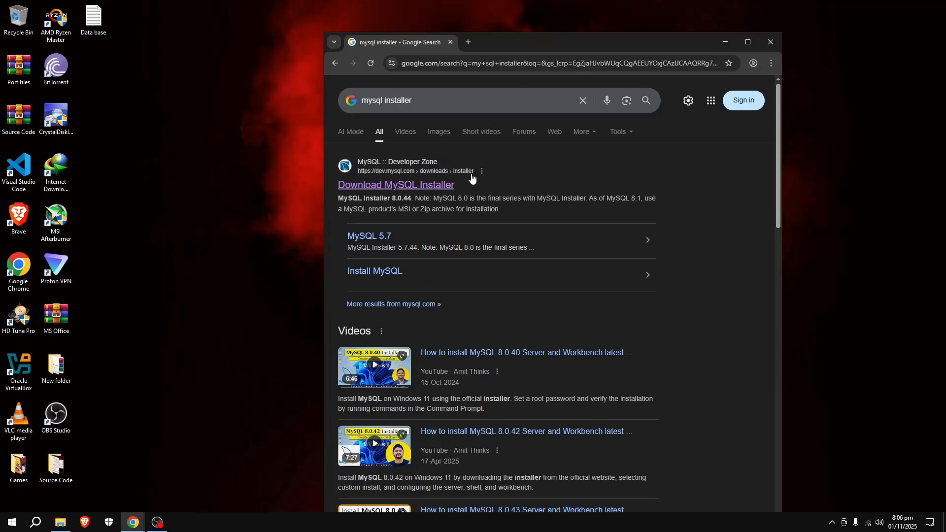
click(388, 187)
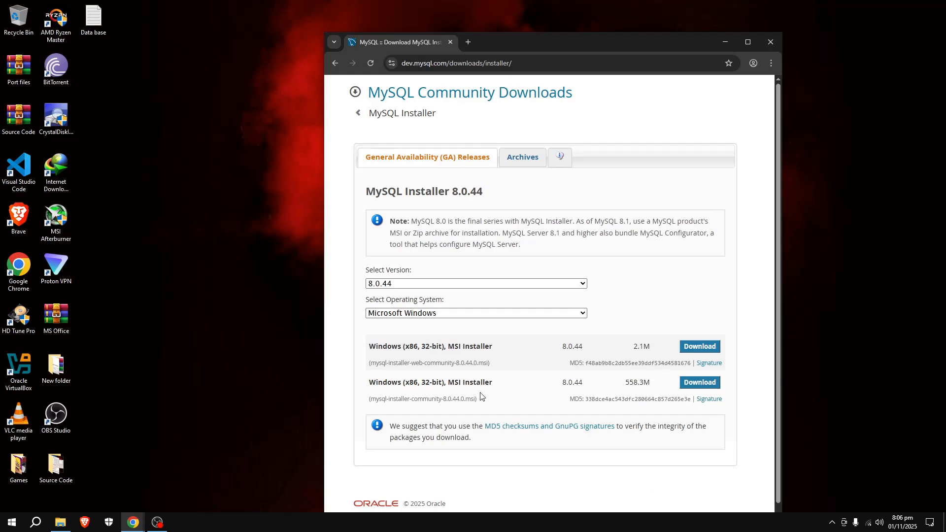
Step: Start downloading the full 558.3M MySQL Installer without signing in
drag(654, 345, 594, 351)
click(660, 387)
click(688, 384)
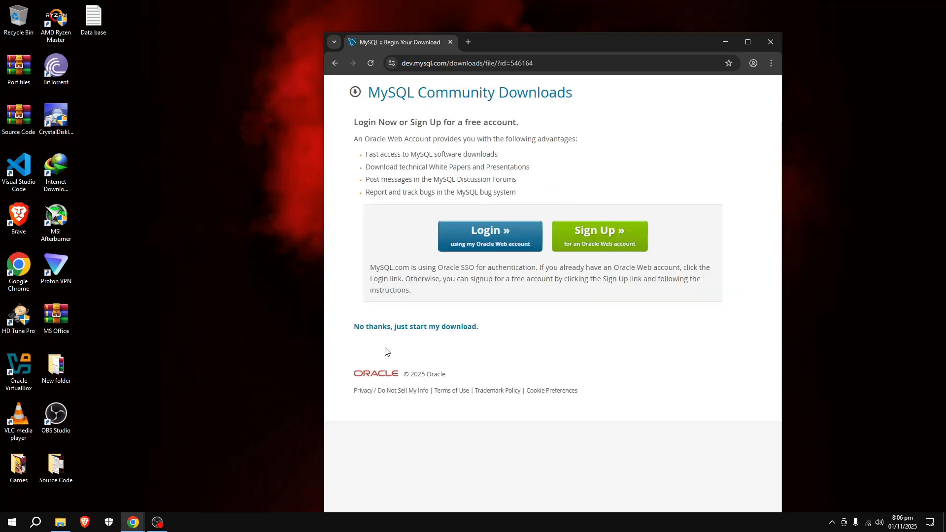
click(400, 328)
Step: Show the downloaded mysql-installer-community-8.0.44.0 file in the Downloads folder
click(735, 63)
click(759, 125)
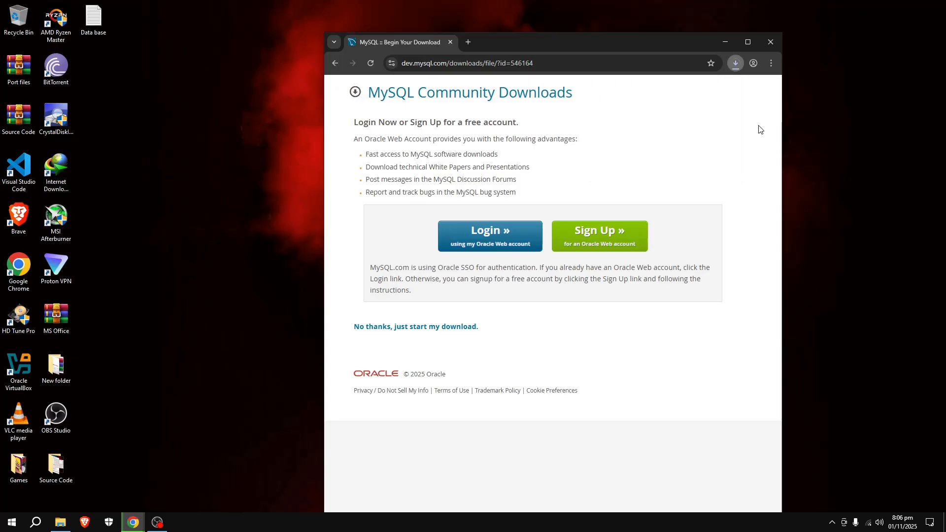
key(ctrl+j)
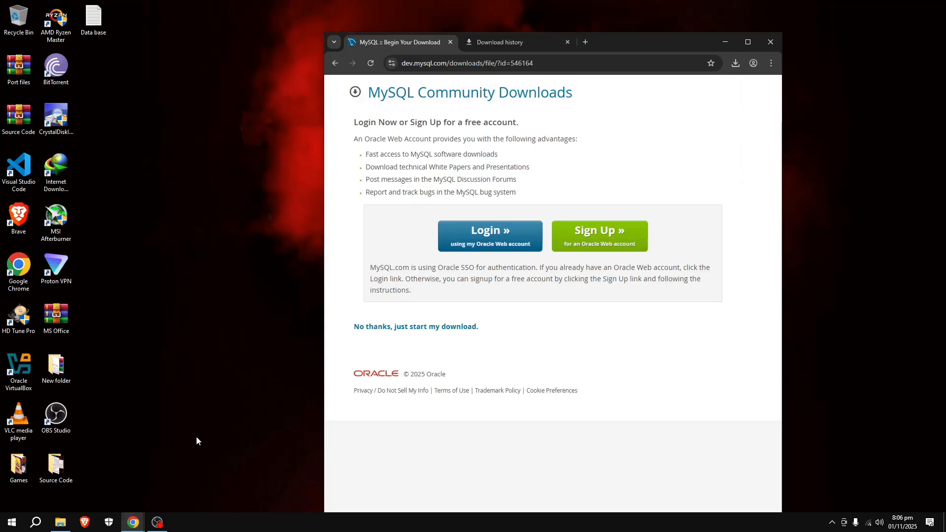
click(735, 63)
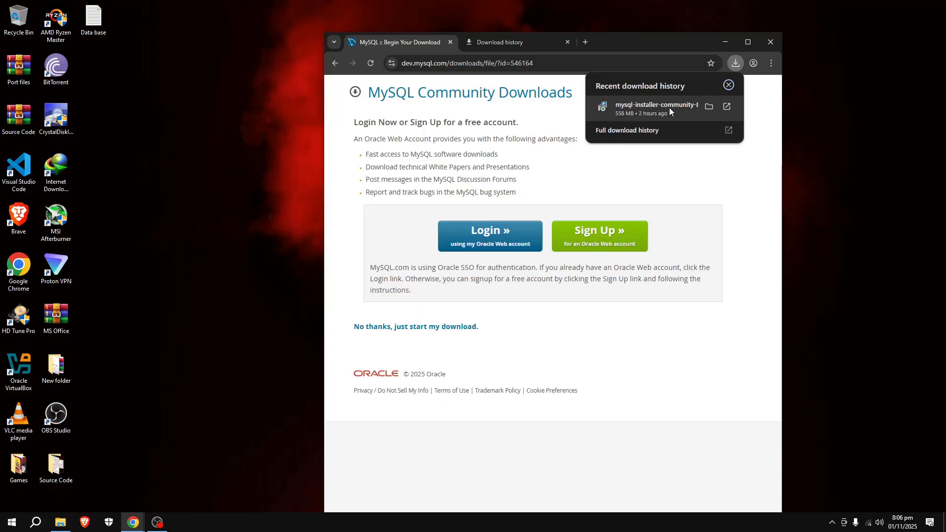
click(709, 106)
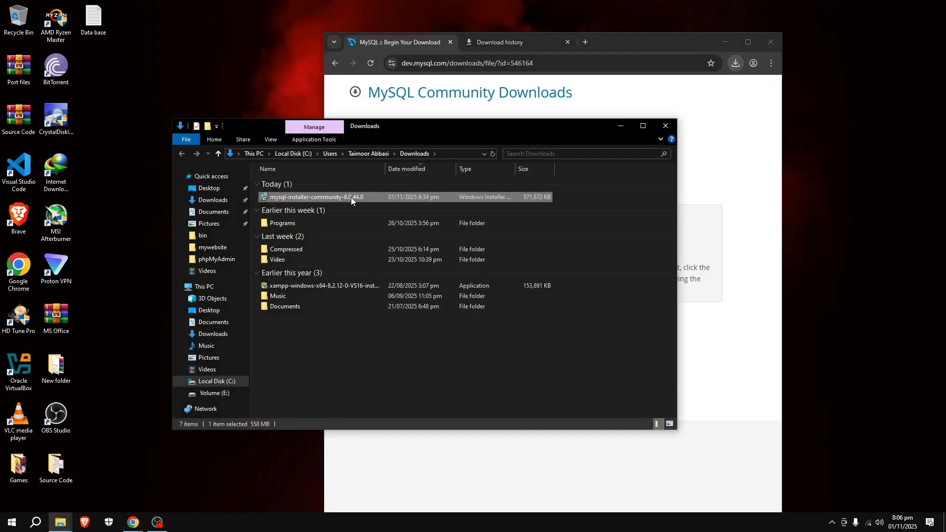
Step: Launch mysql-installer-community from Downloads and shift the installer window slightly left
double_click(351, 197)
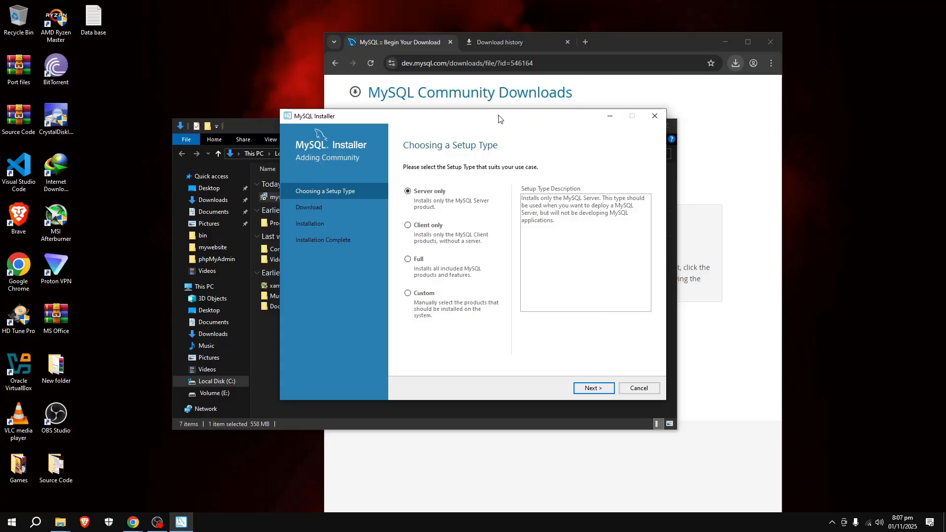
drag(501, 118, 445, 129)
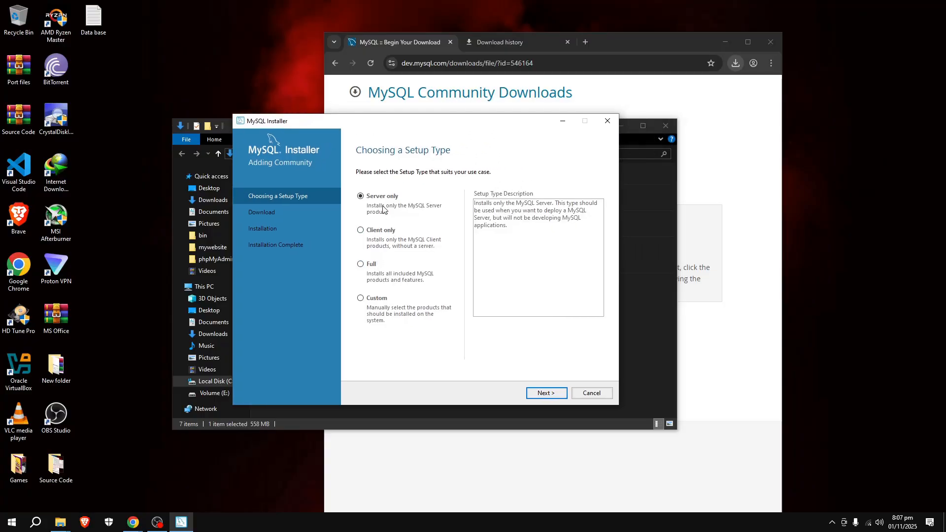
Step: Choose the Full setup type and download all six MySQL 8.0.44 products
click(363, 265)
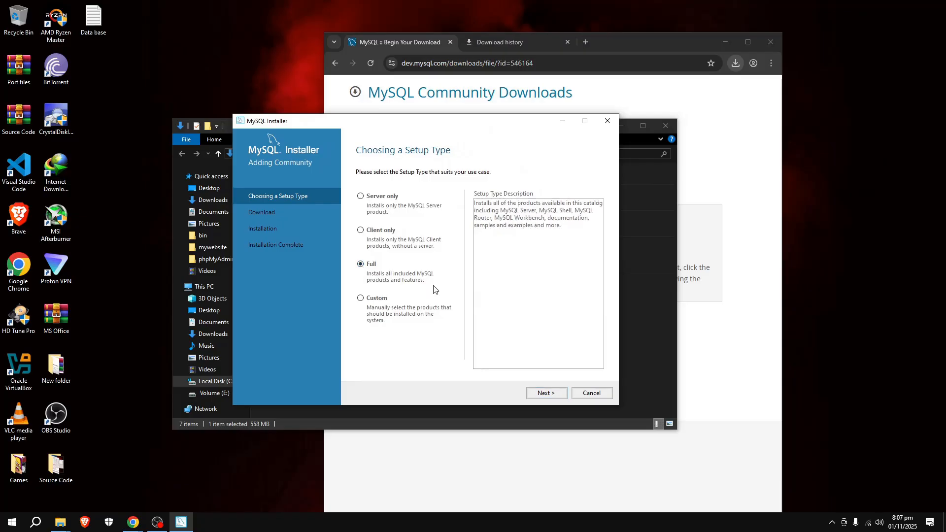
click(546, 394)
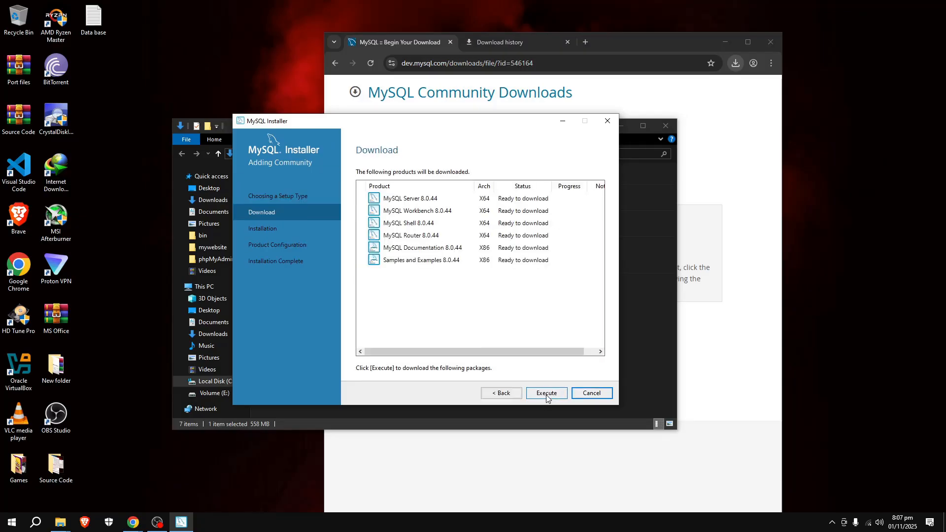
click(557, 393)
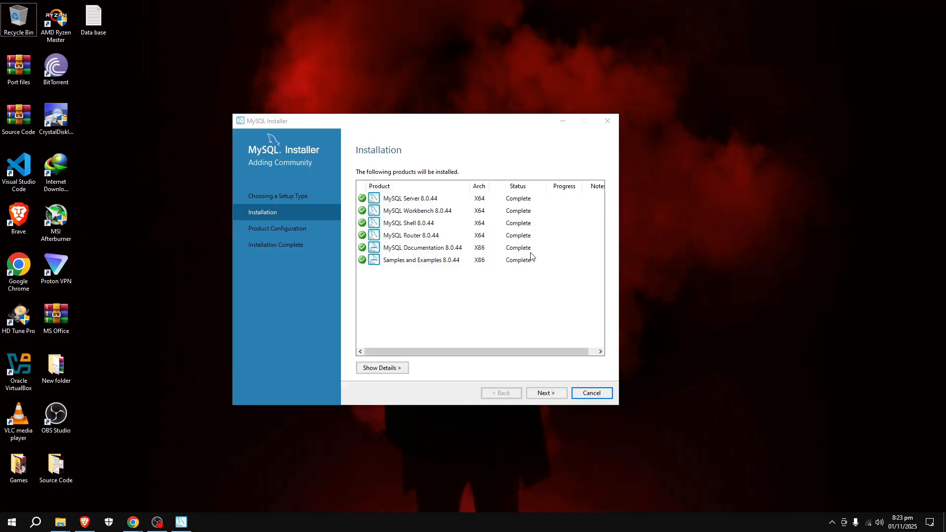
Step: Keep default networking on port 3306 and strong password authentication for MySQL Server
click(556, 395)
click(556, 394)
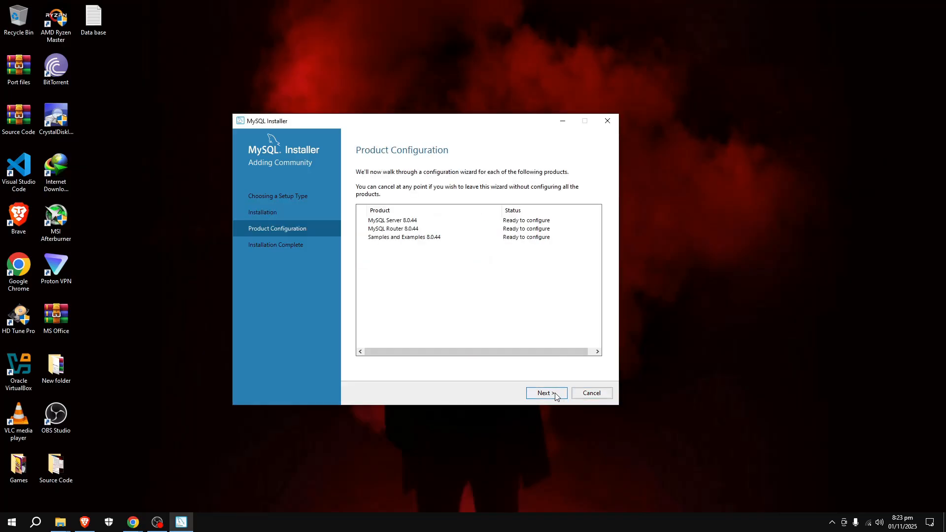
click(541, 396)
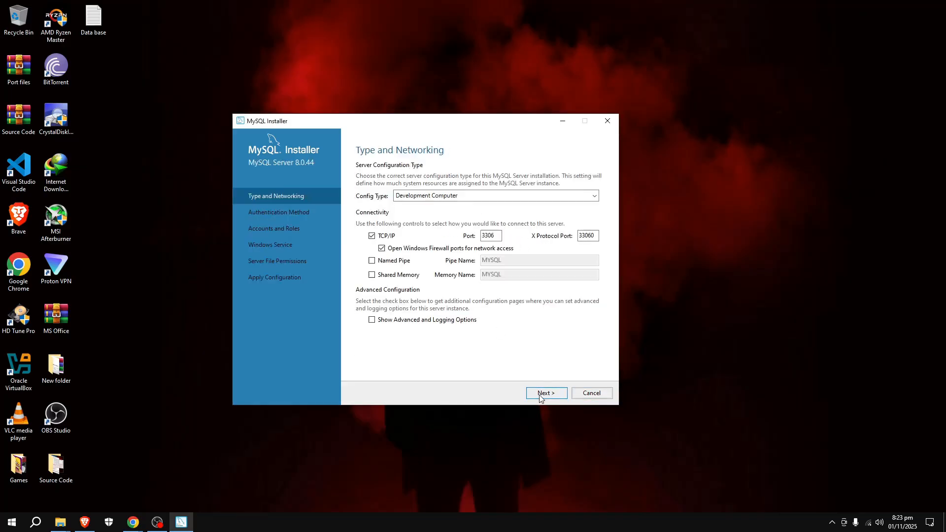
click(545, 394)
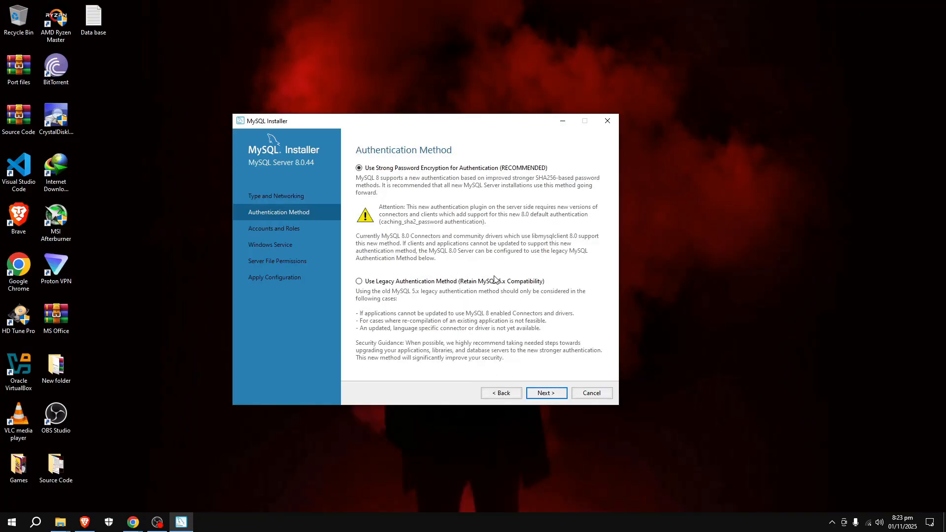
click(551, 393)
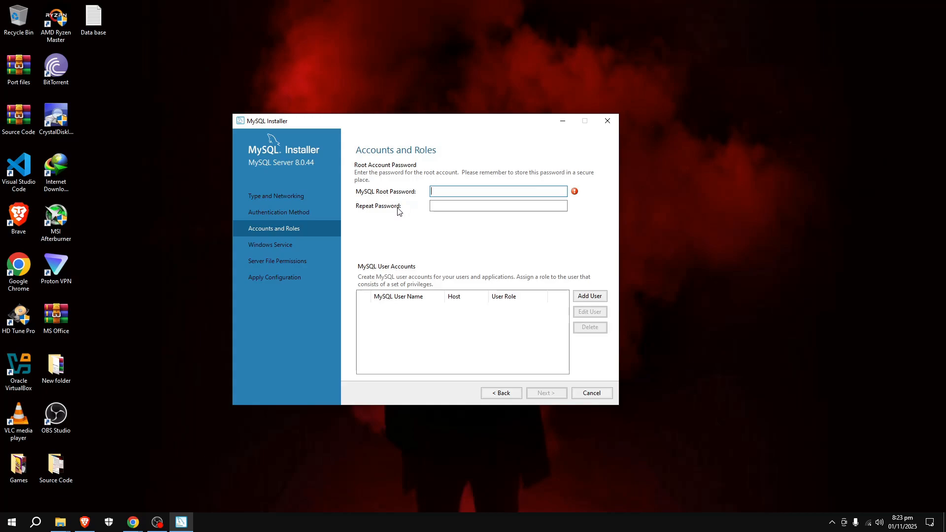
Step: Set and confirm the root password, keeping the MySQL80 Windows service defaults
text(••••)
click(458, 207)
text(•••)
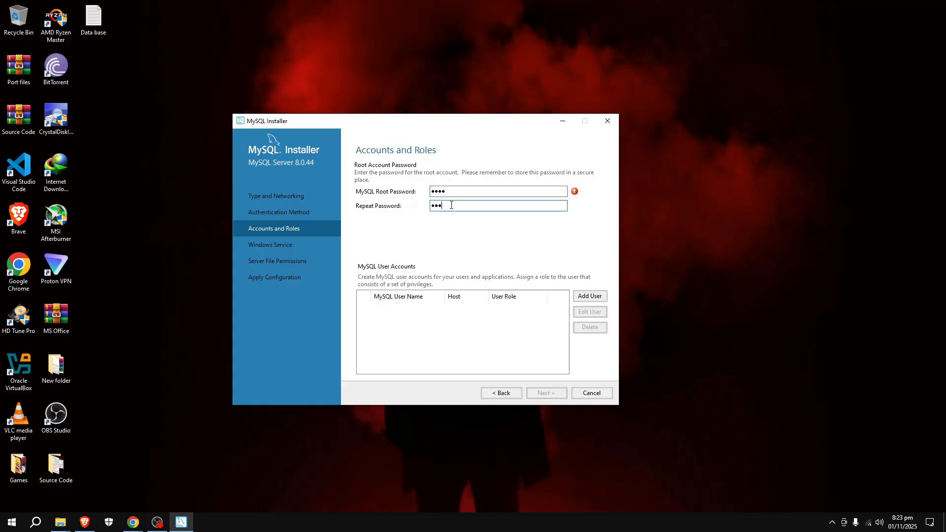
text(•)
click(549, 399)
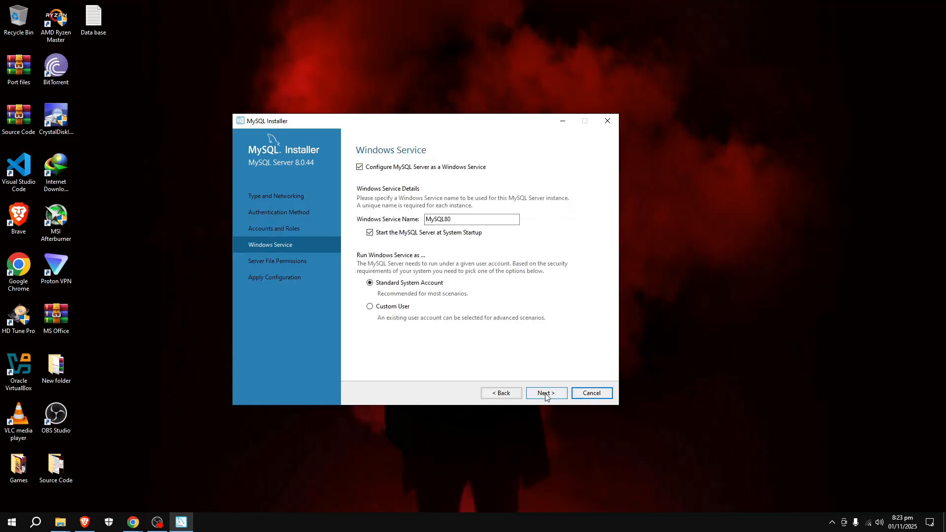
click(546, 396)
Step: Apply the eight MySQL Server 8.0.44 configuration steps and continue to Router Configuration
click(546, 397)
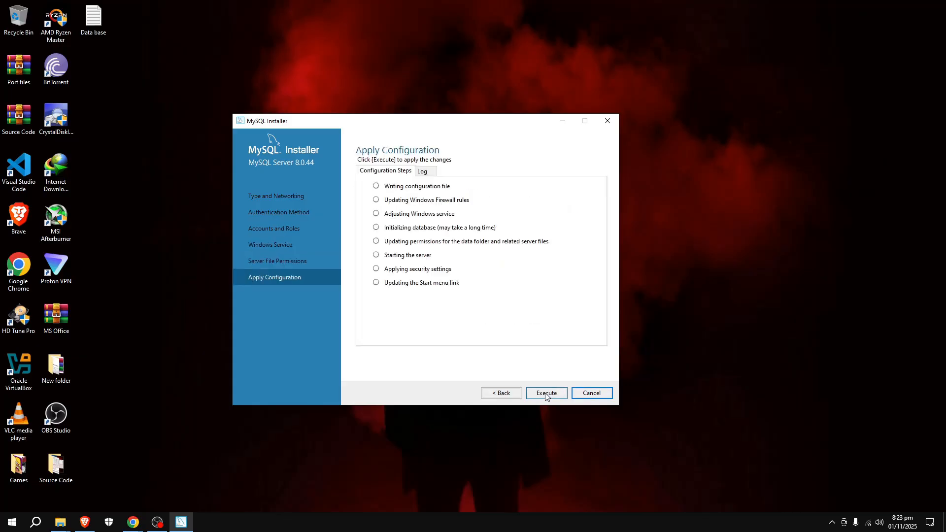
click(546, 393)
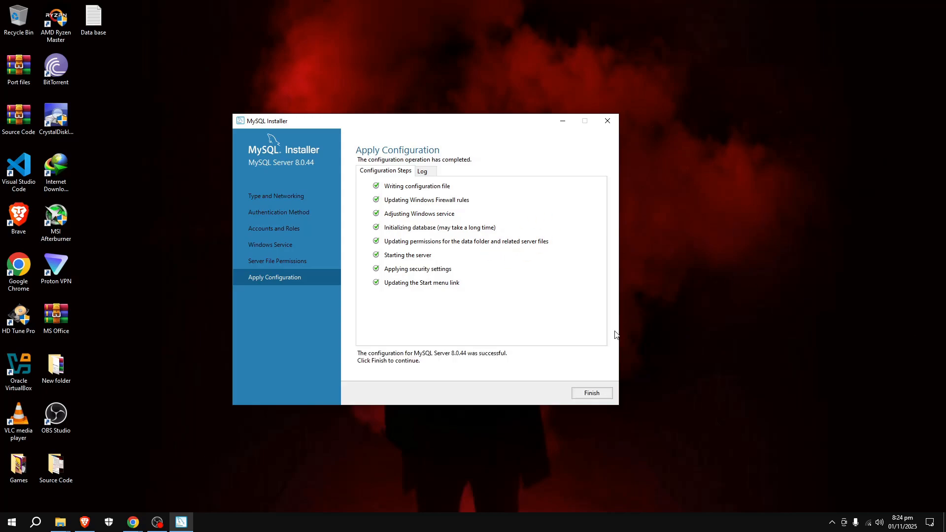
click(591, 395)
click(552, 397)
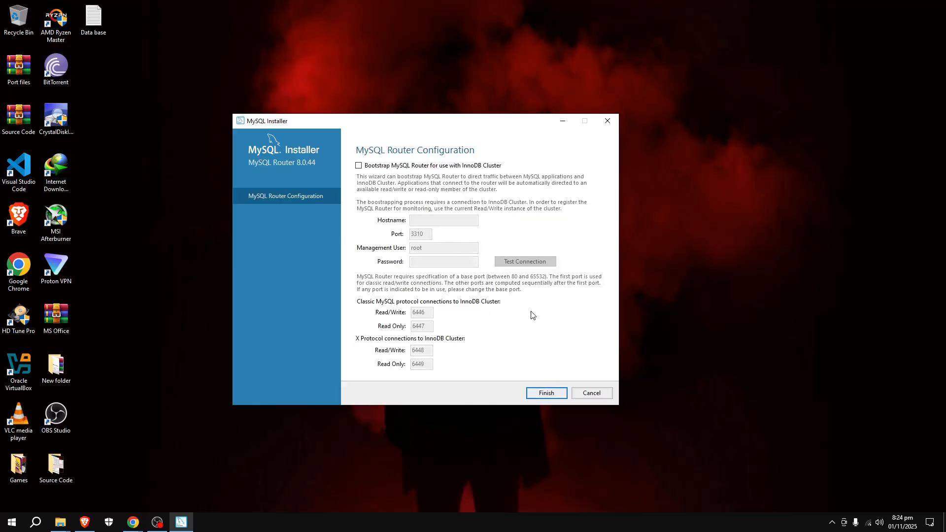
Step: Skip Router bootstrapping and verify the Samples and Examples connection with the root password
click(556, 400)
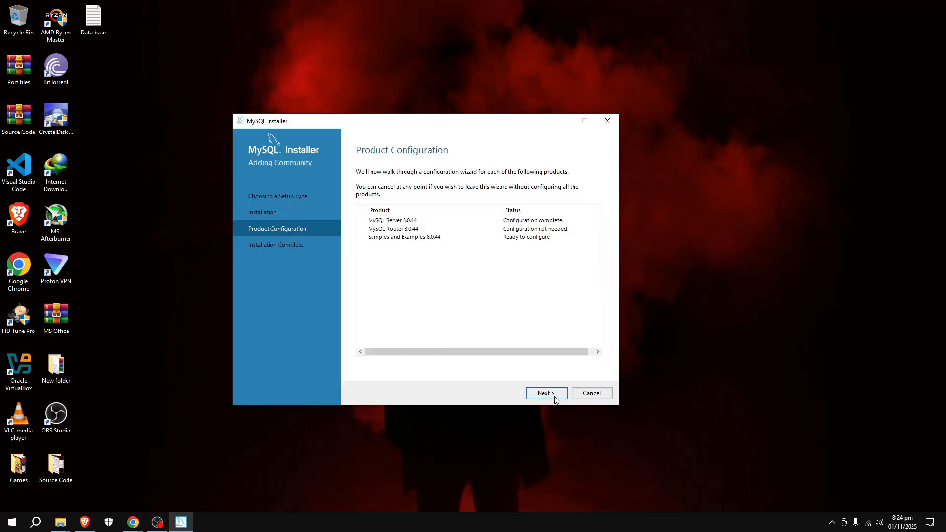
click(555, 398)
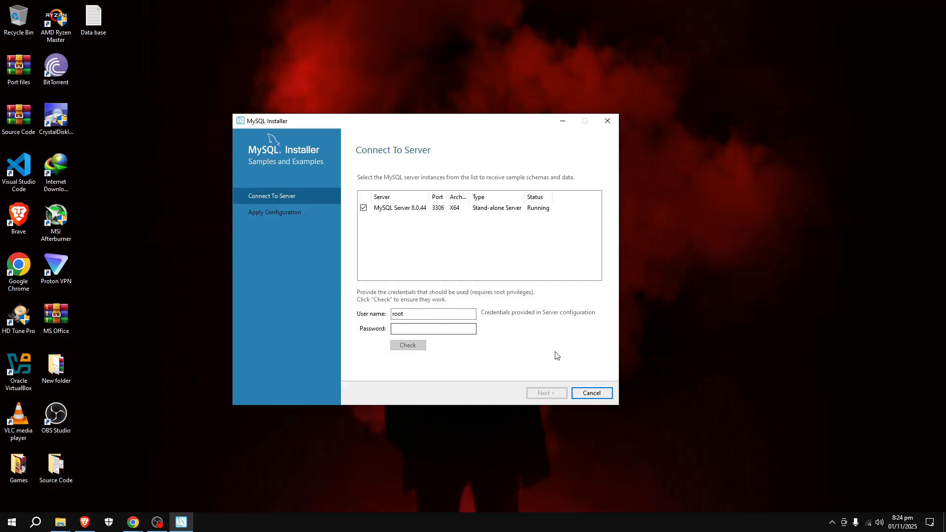
click(434, 333)
text(123)
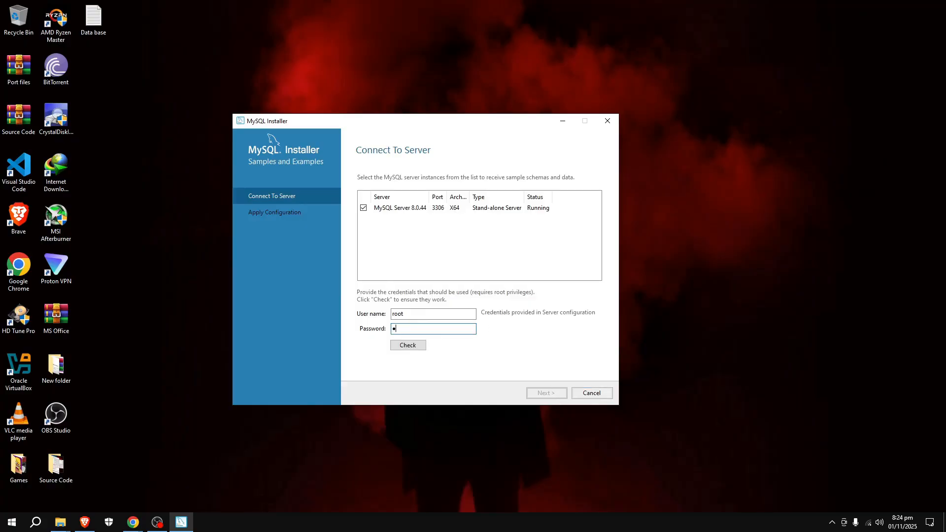
text(4)
click(420, 346)
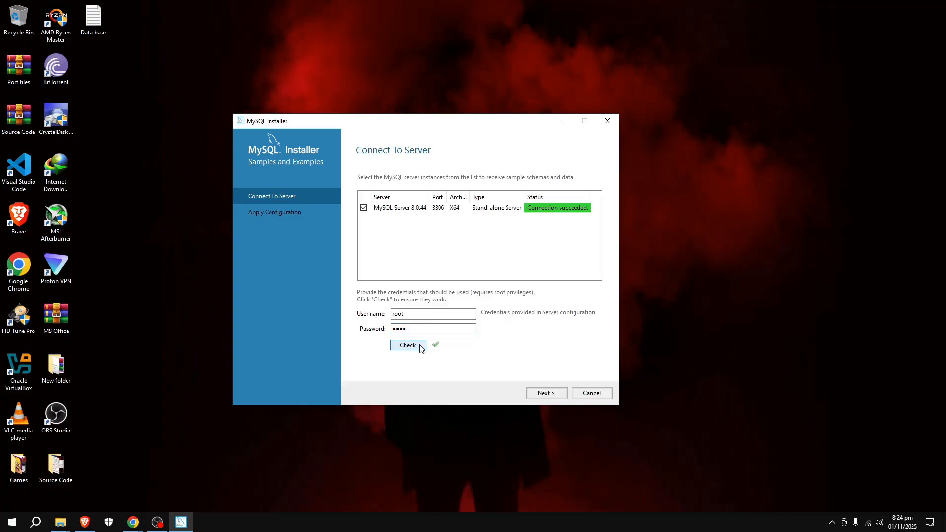
Step: Apply the Samples and Examples 8.0.44 configuration
click(552, 394)
click(546, 393)
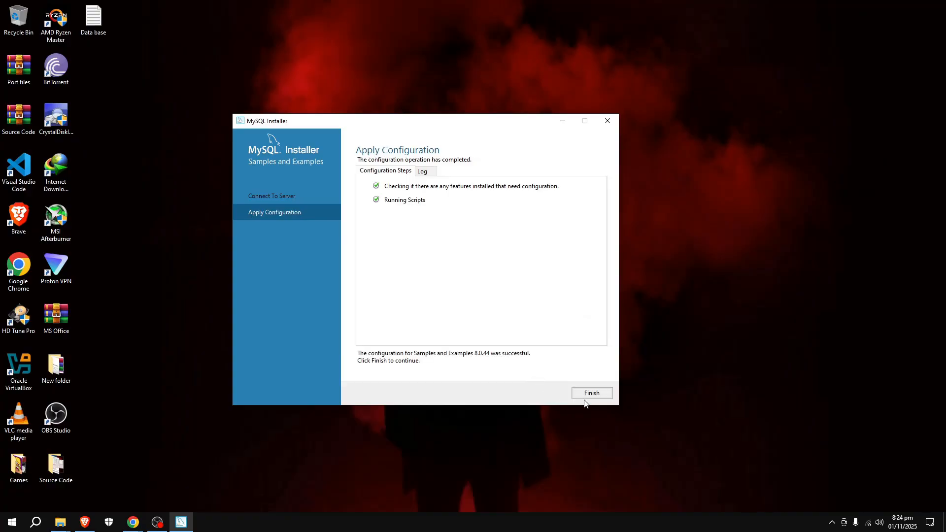
click(591, 397)
Step: Close the installer with the Workbench and Shell launch options unchecked
click(557, 394)
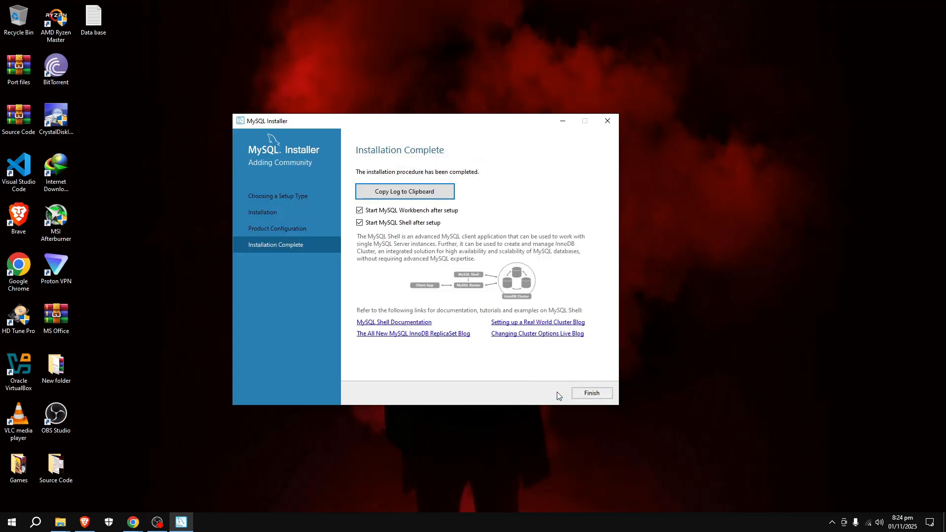
click(369, 214)
click(371, 224)
click(592, 394)
Step: Refresh the desktop, then launch MySQL Workbench 8.0 CE from Recently added apps
right_click(394, 101)
click(424, 143)
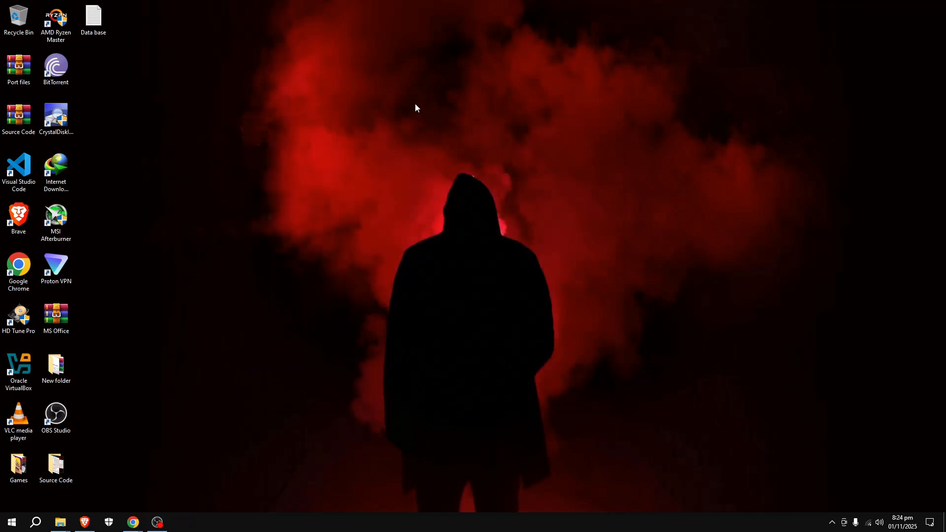
click(11, 522)
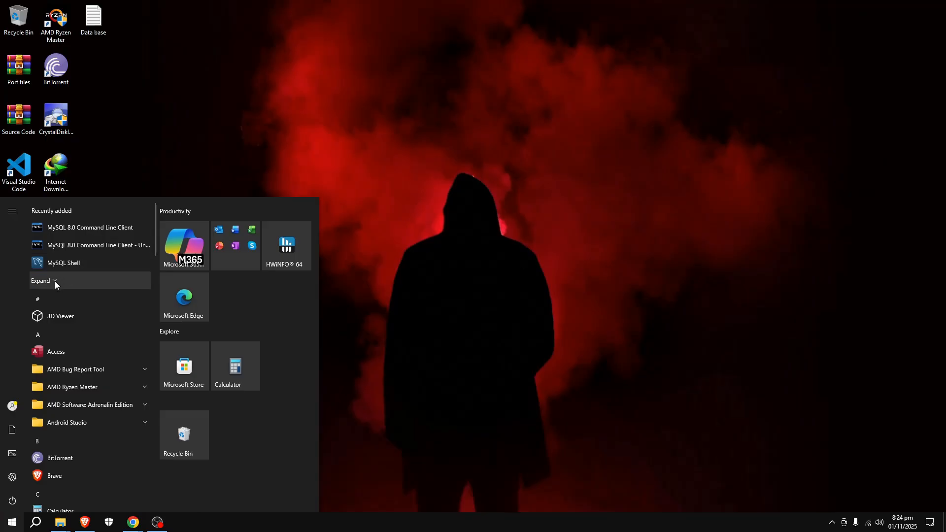
click(55, 281)
click(107, 282)
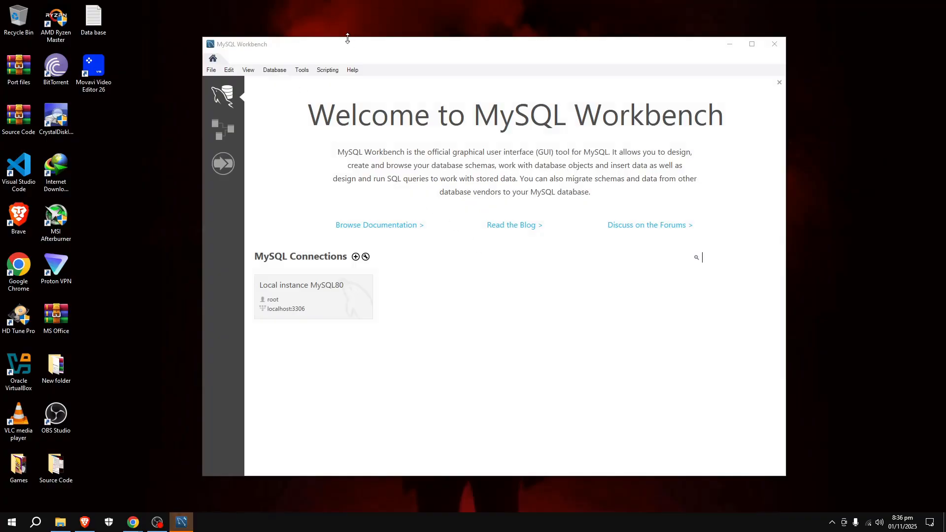
Step: Connect to Local instance MySQL80 at localhost:3306 using the root password
drag(488, 49, 435, 51)
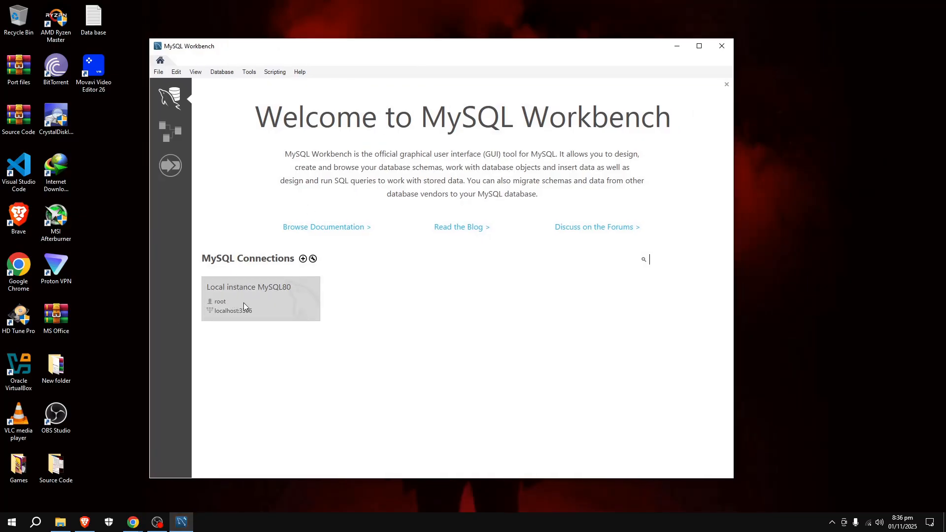
click(289, 300)
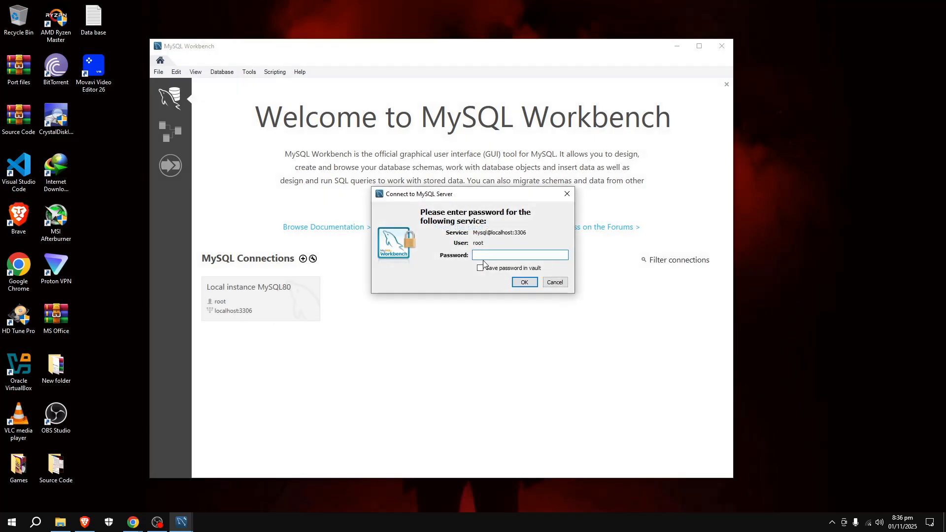
text(****)
click(525, 282)
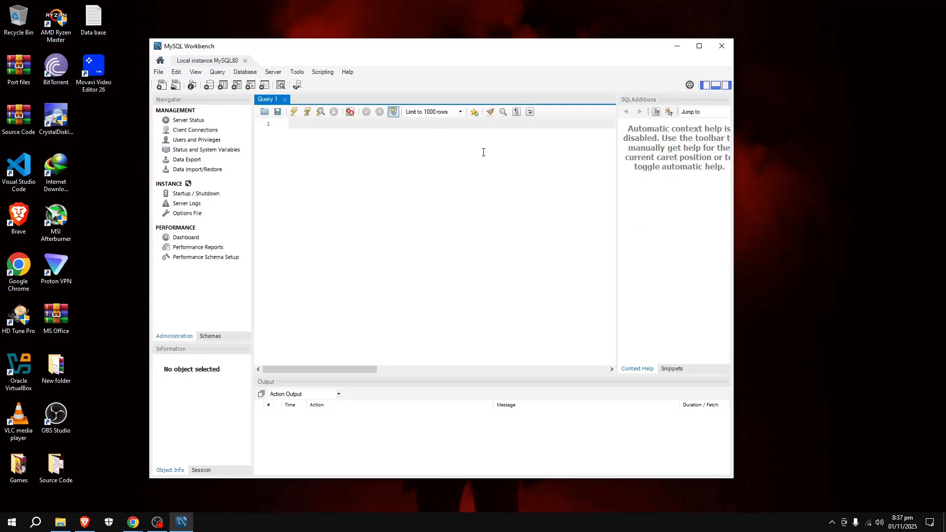
drag(400, 50, 468, 45)
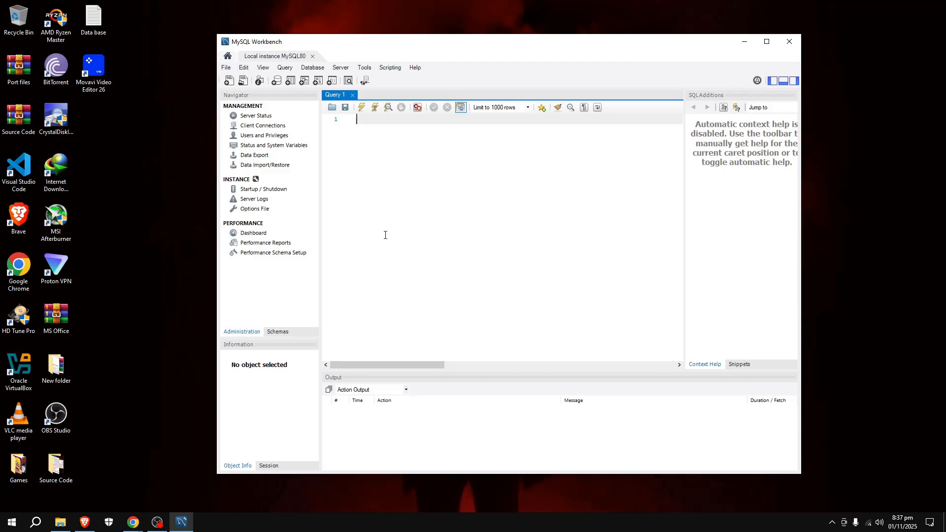
Step: Open Data base.txt in Notepad and copy its entire SQL script
click(97, 18)
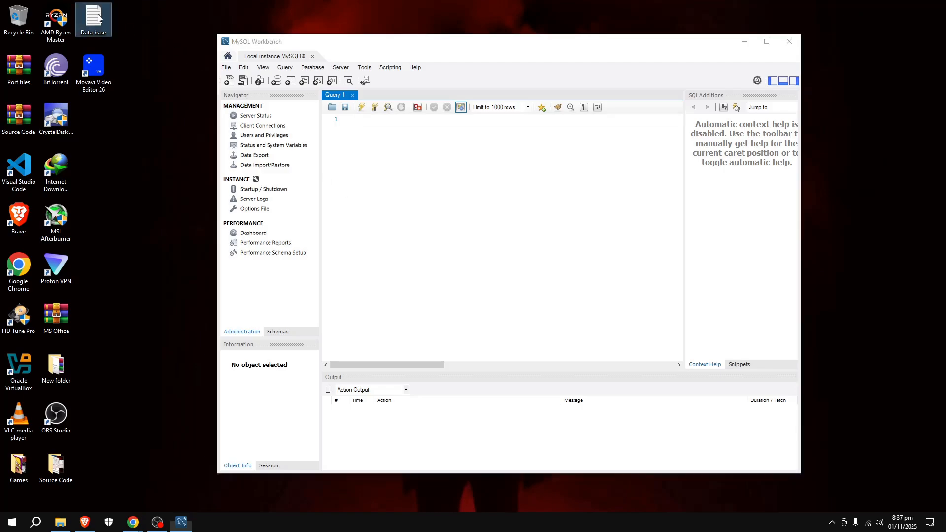
double_click(97, 19)
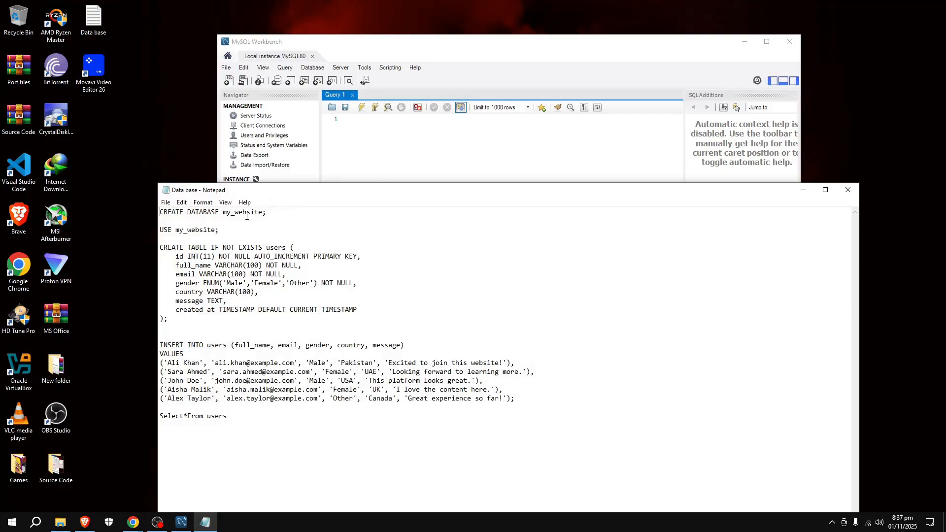
drag(253, 419, 126, 192)
right_click(206, 271)
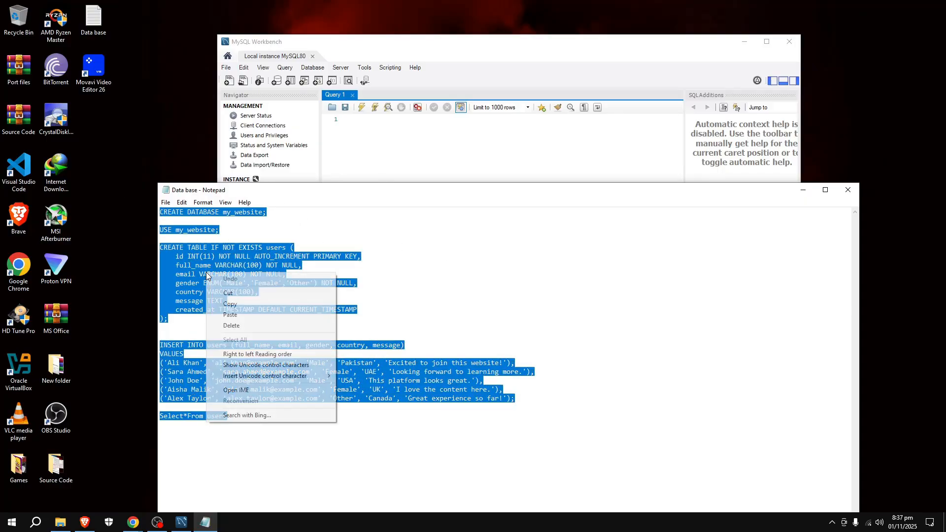
click(248, 300)
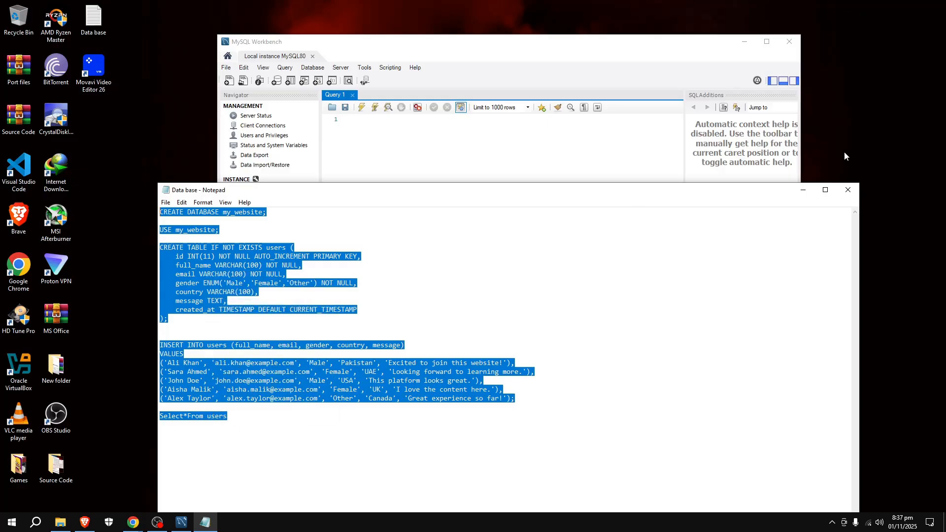
Step: Paste the SQL script into Workbench's empty Query 1 editor
click(803, 190)
right_click(406, 127)
click(439, 178)
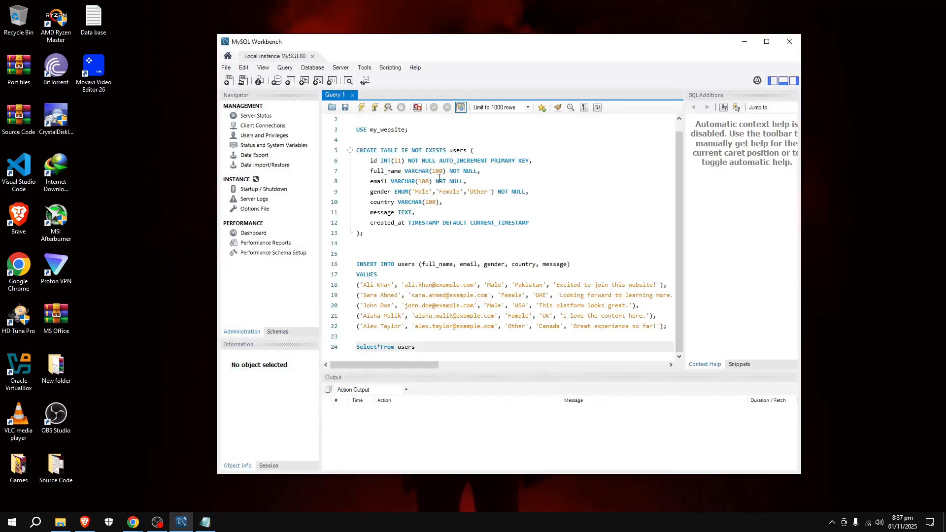
scroll(465, 230, up, 1)
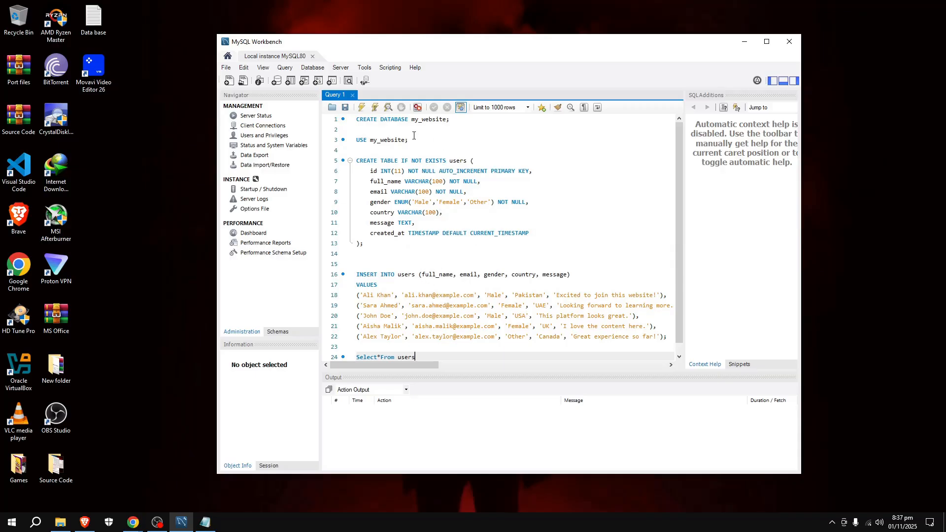
Step: Execute the CREATE DATABASE my_website statement on line 1
drag(454, 120, 351, 121)
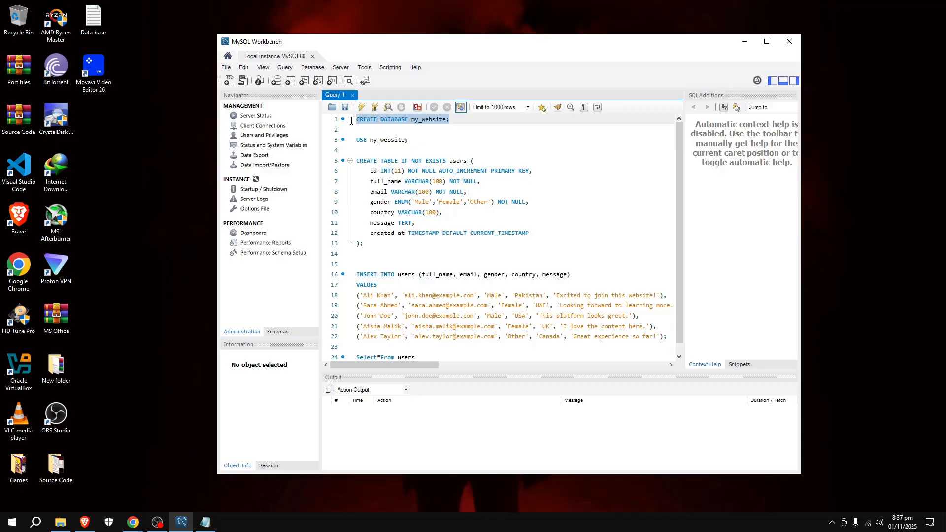
click(457, 138)
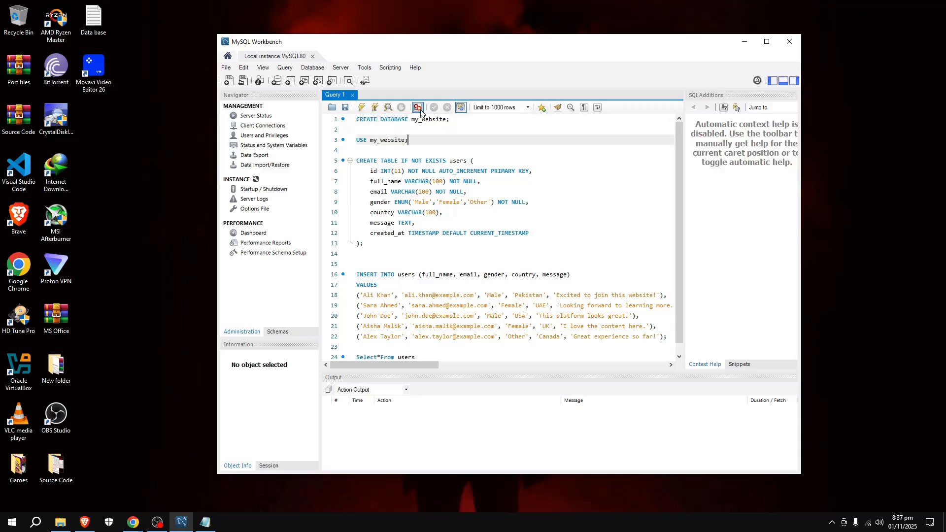
drag(466, 121, 359, 123)
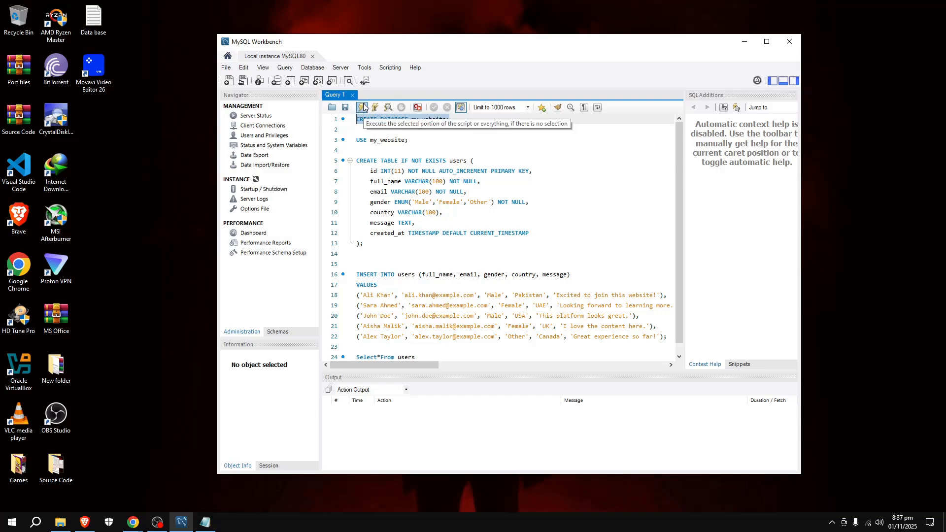
click(362, 107)
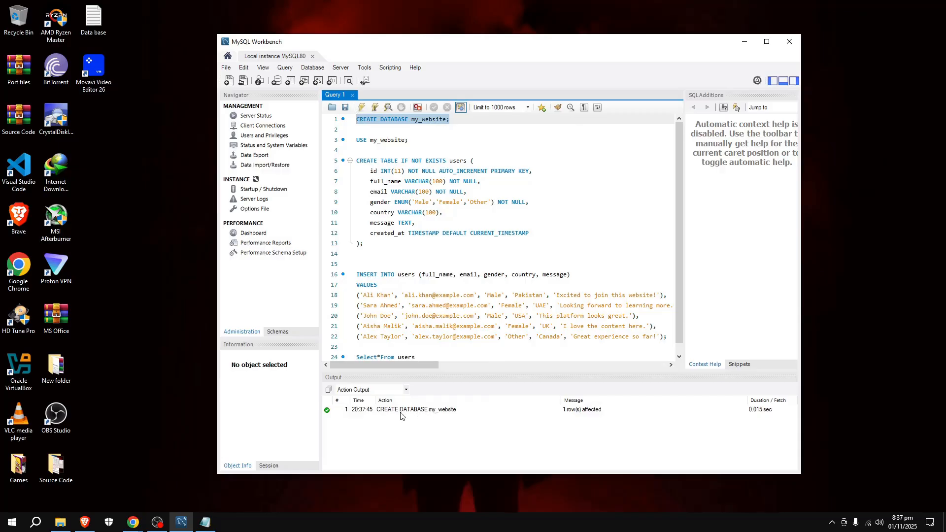
Step: Execute USE my_website, then select the whole CREATE TABLE statement
drag(422, 140, 347, 140)
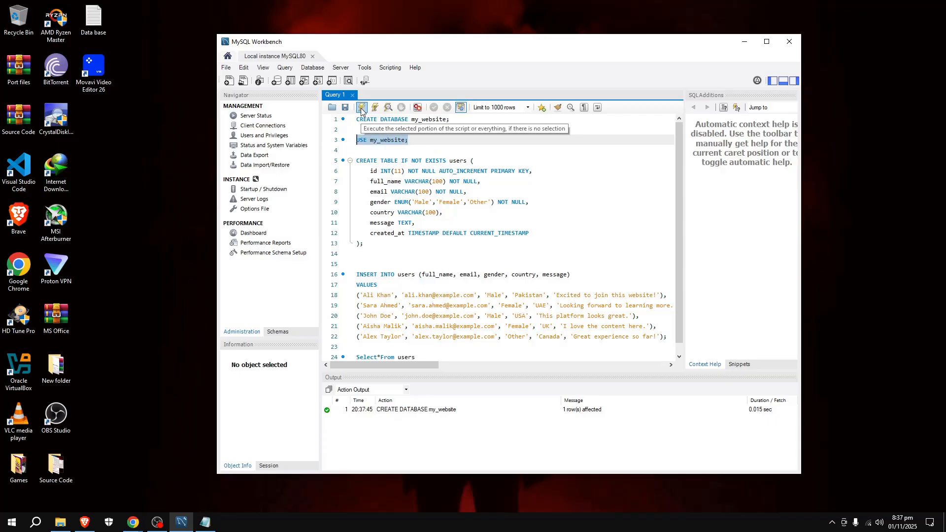
click(361, 111)
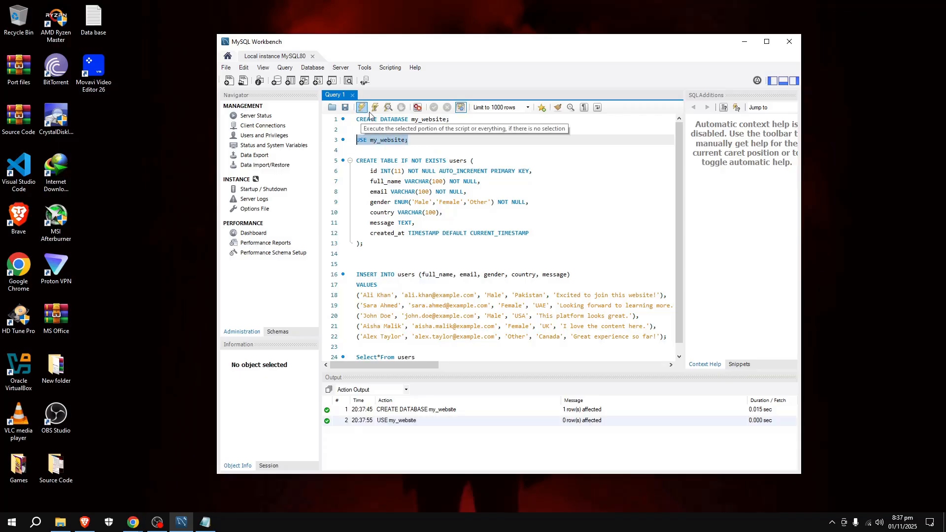
click(365, 244)
drag(366, 244, 347, 162)
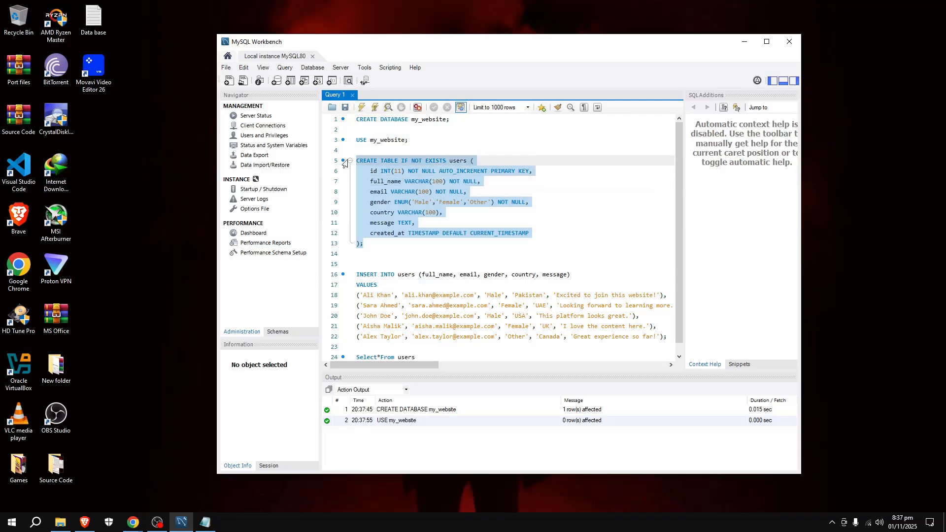
Step: Execute the CREATE TABLE users statement, then the INSERT adding five rows
click(362, 111)
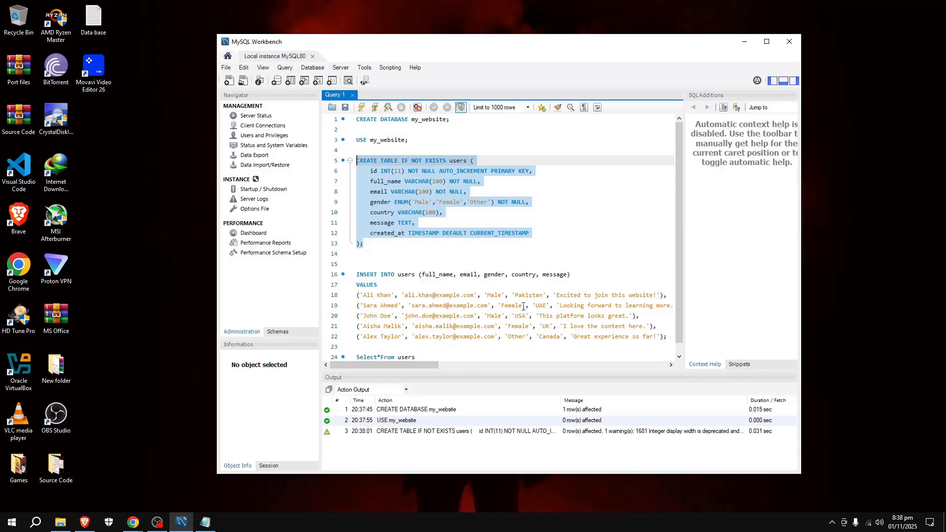
scroll(520, 309, down, 1)
drag(669, 326, 309, 260)
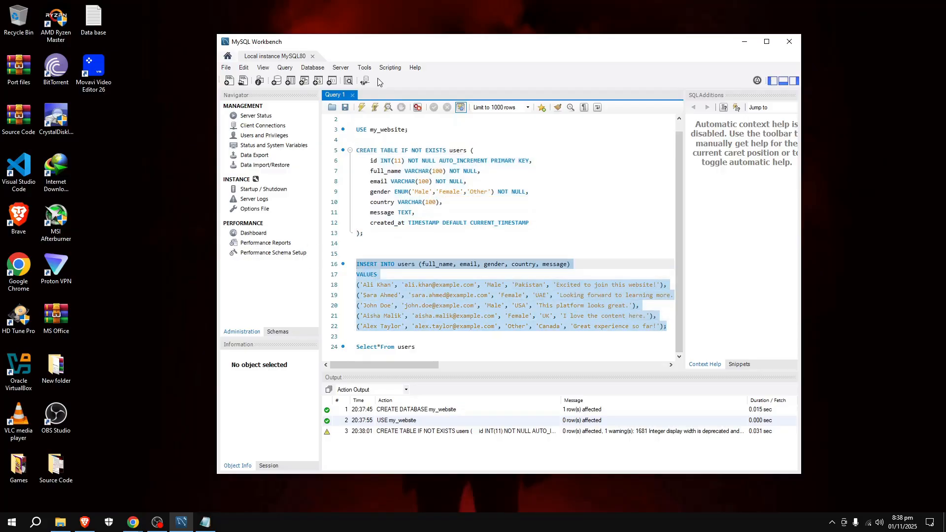
click(361, 107)
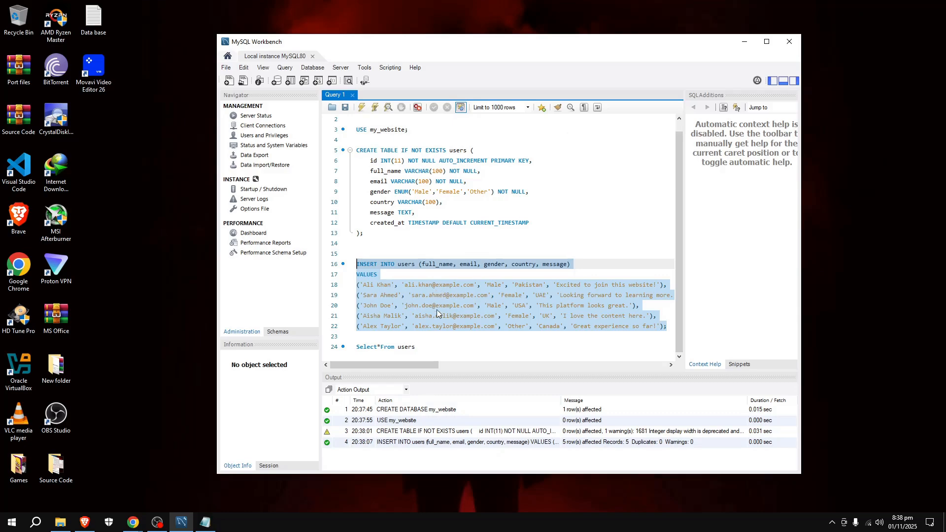
click(421, 347)
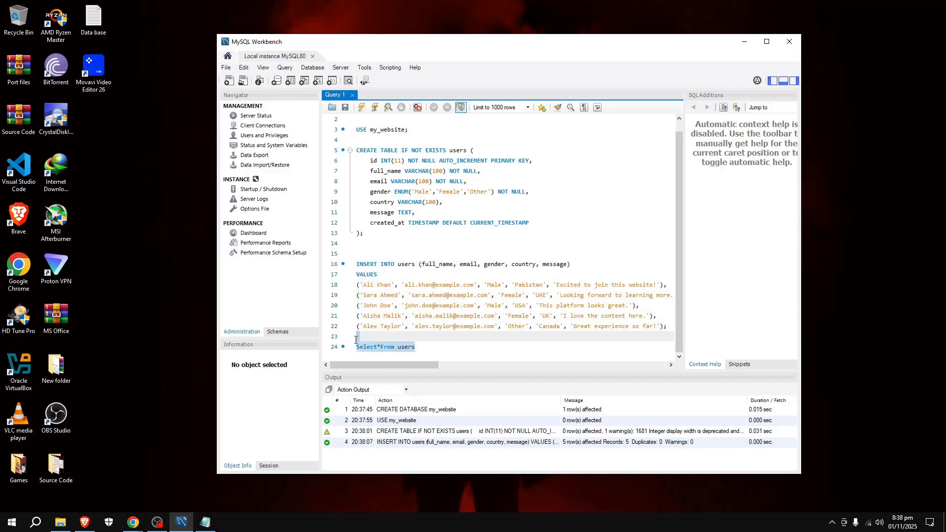
Step: Run Select*From users to list all five rows, id through created_at, in the Result Grid
drag(421, 347, 353, 350)
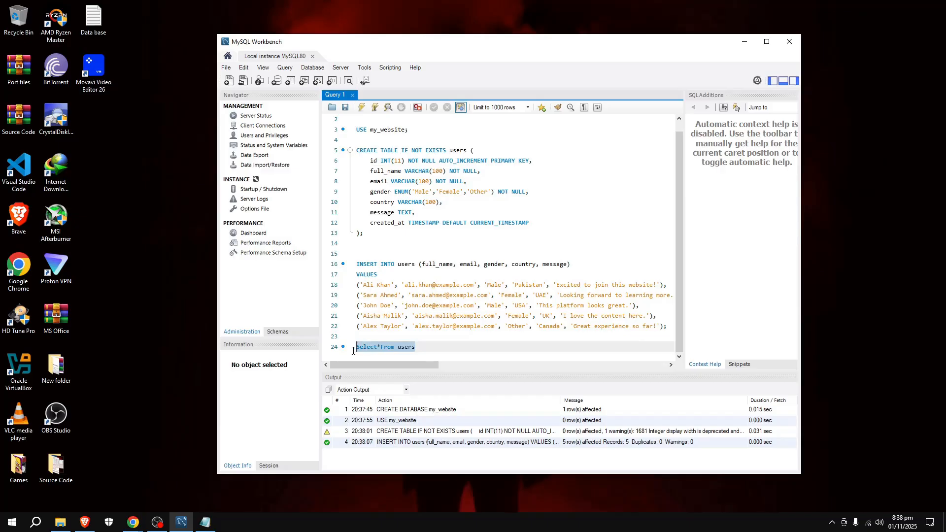
click(362, 107)
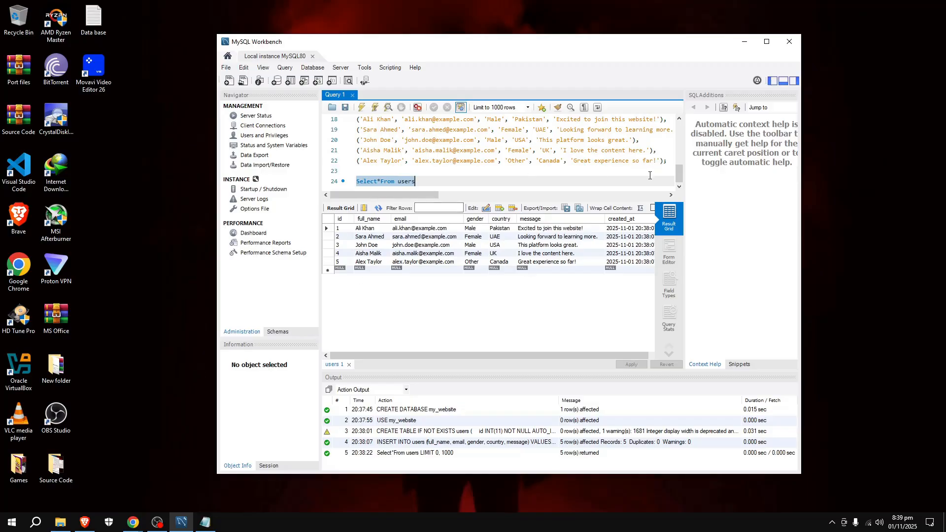
scroll(682, 177, up, 6)
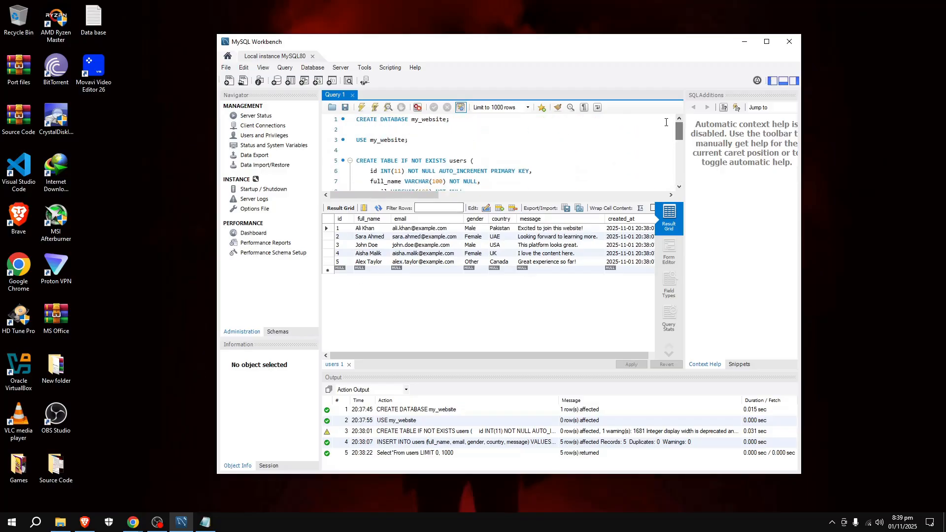
drag(676, 129, 672, 151)
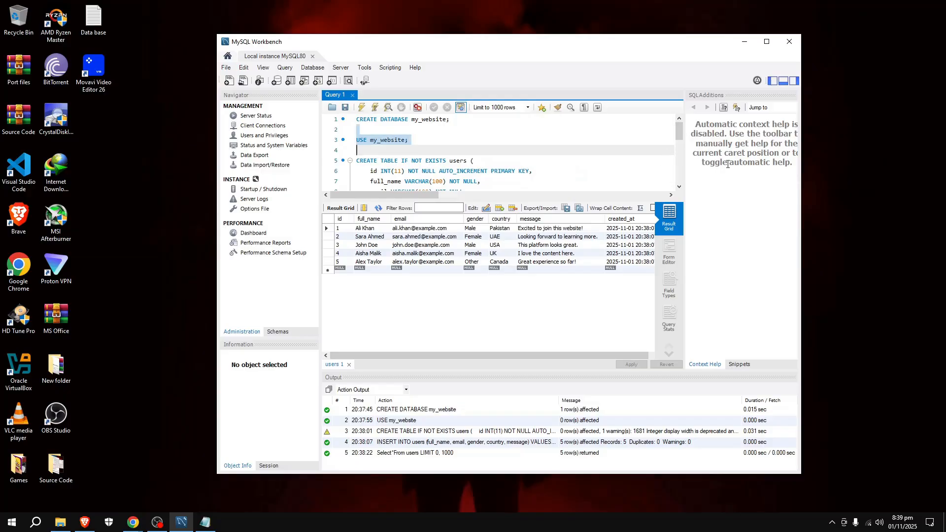
click(718, 202)
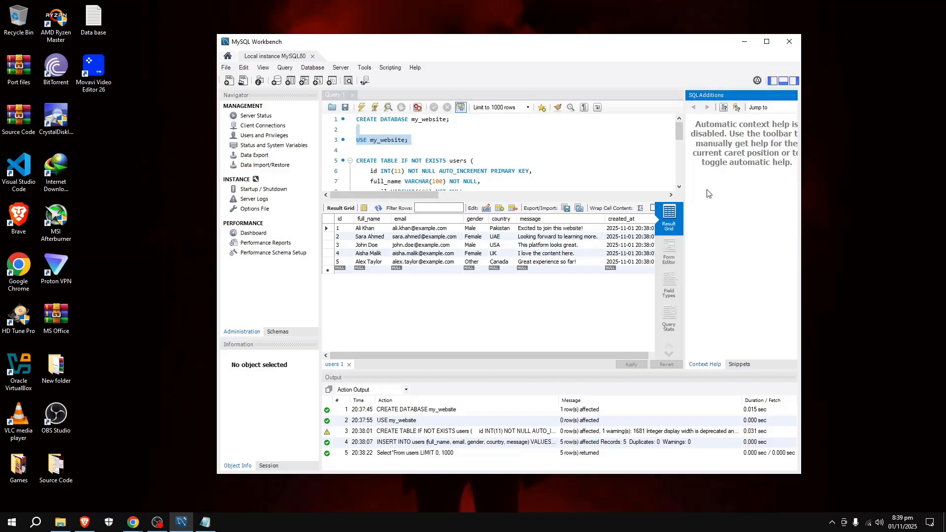